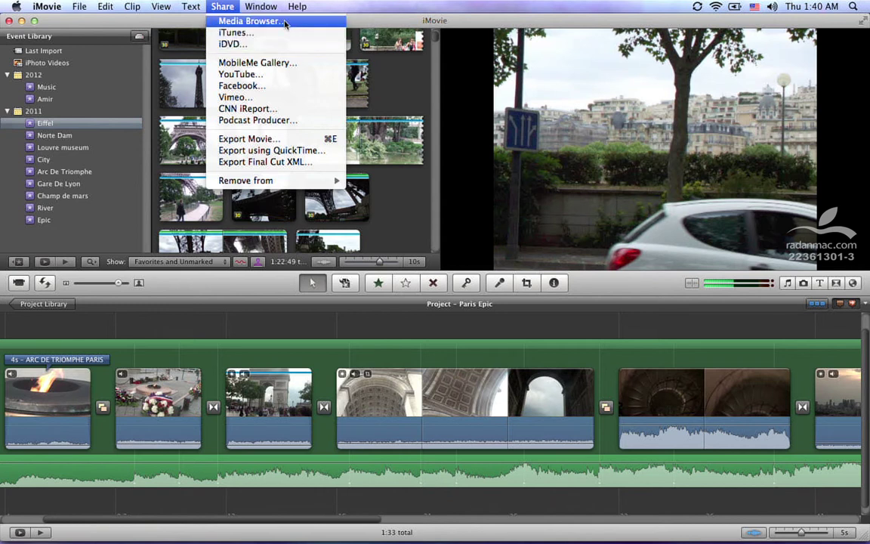
- Try the Medium, HD 720p and HD 1080p sizes for publishing the project to the Media Browser, and cancel
left_click(287, 21)
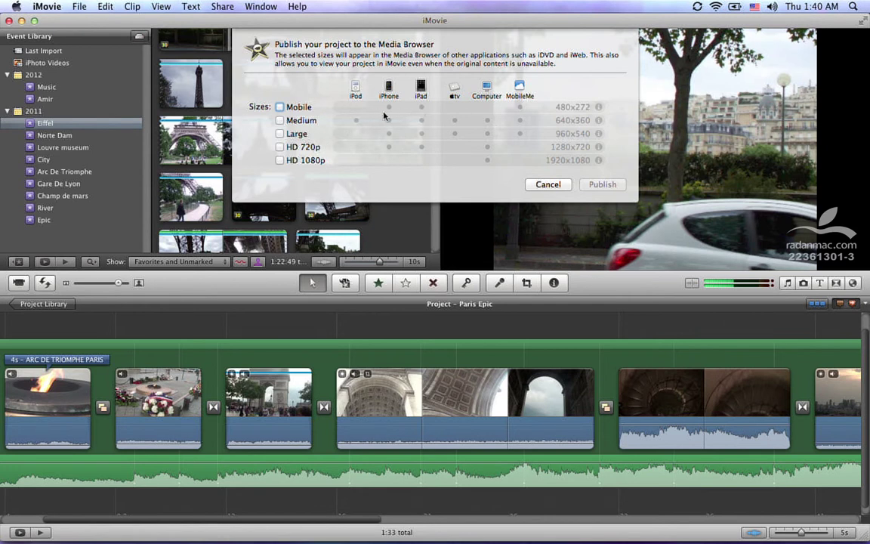
left_click(280, 120)
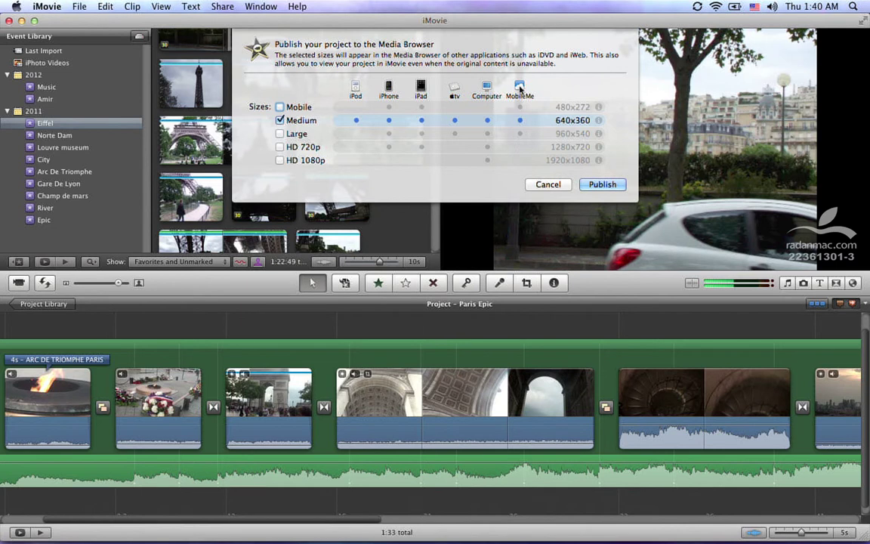
left_click(299, 123)
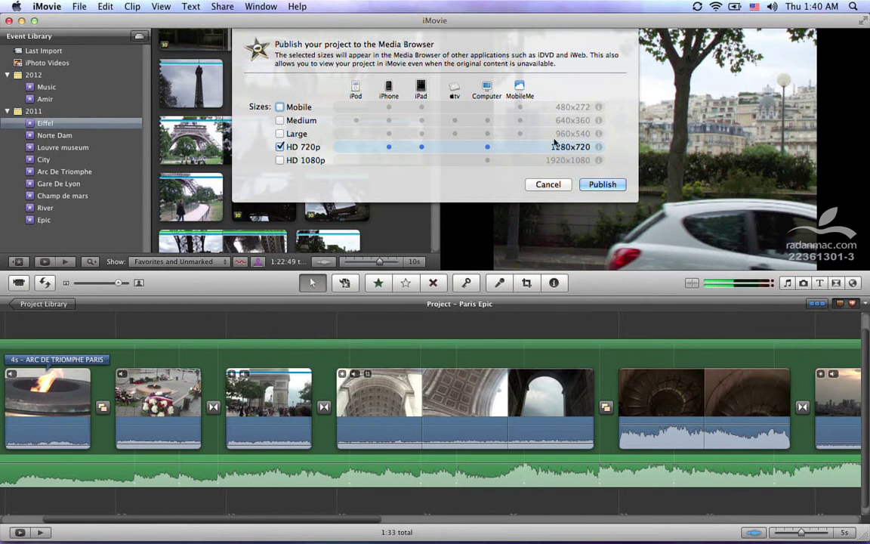
left_click(311, 148)
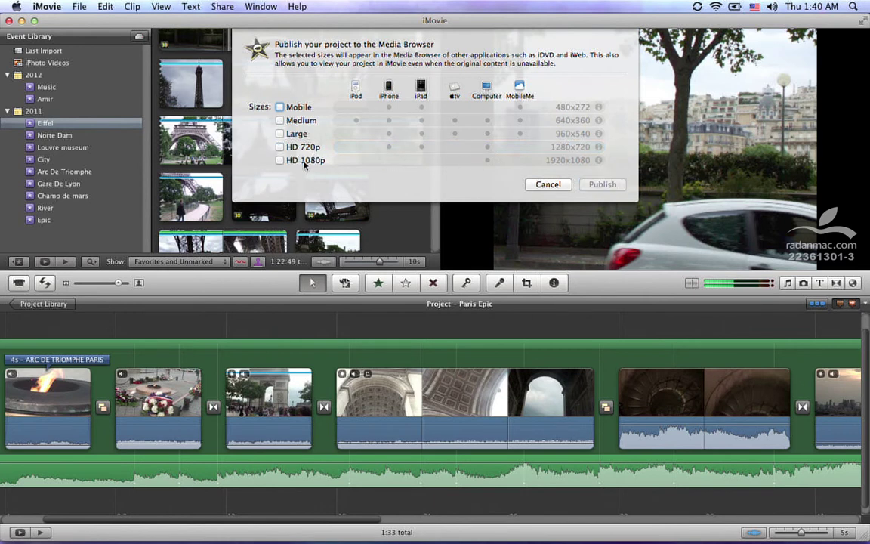
left_click(306, 161)
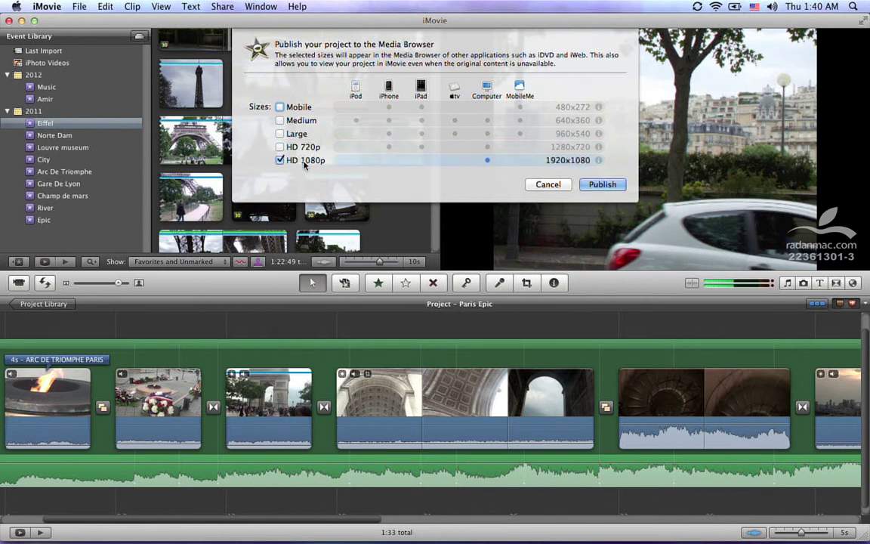
left_click(548, 185)
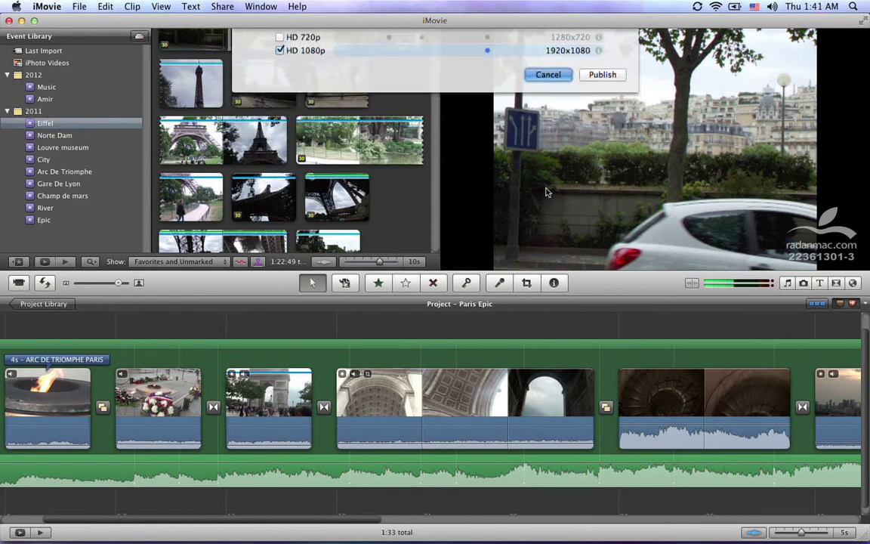
- Review the sizes offered for publishing the project to iTunes and cancel without publishing
left_click(223, 7)
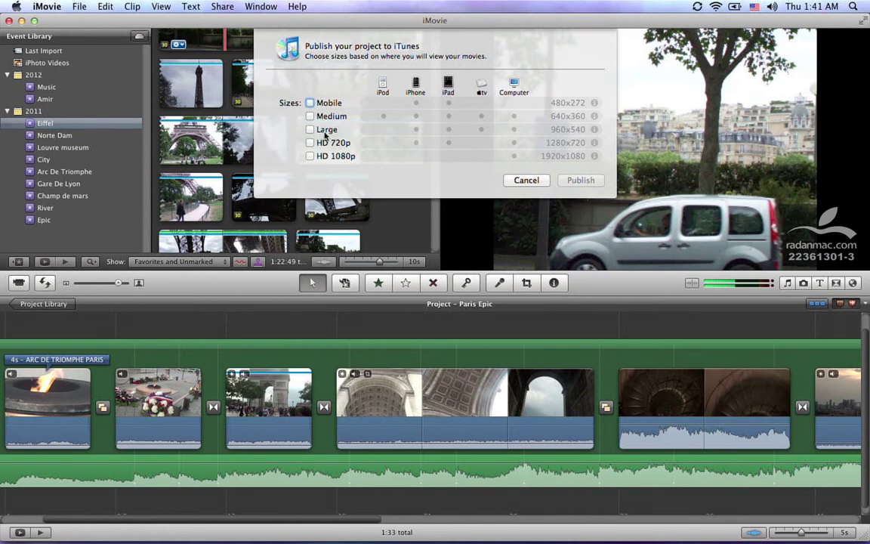
left_click(528, 181)
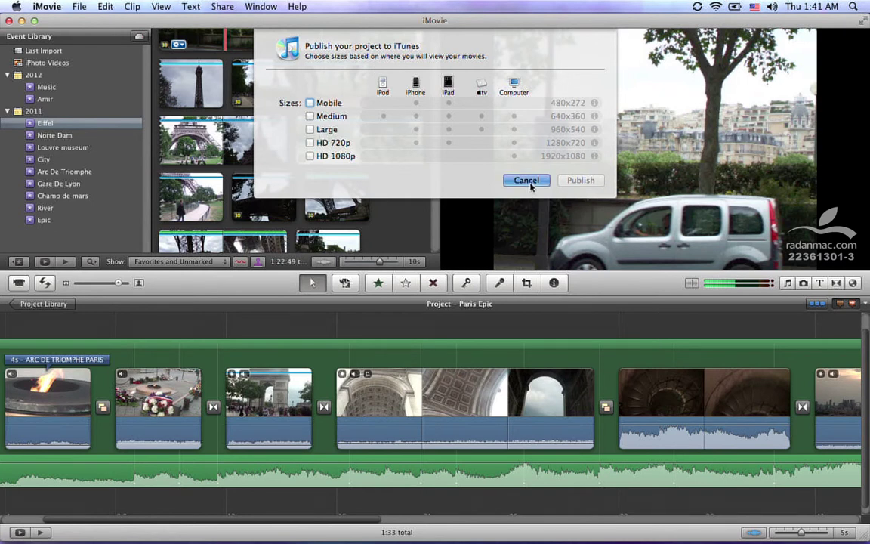
left_click(222, 6)
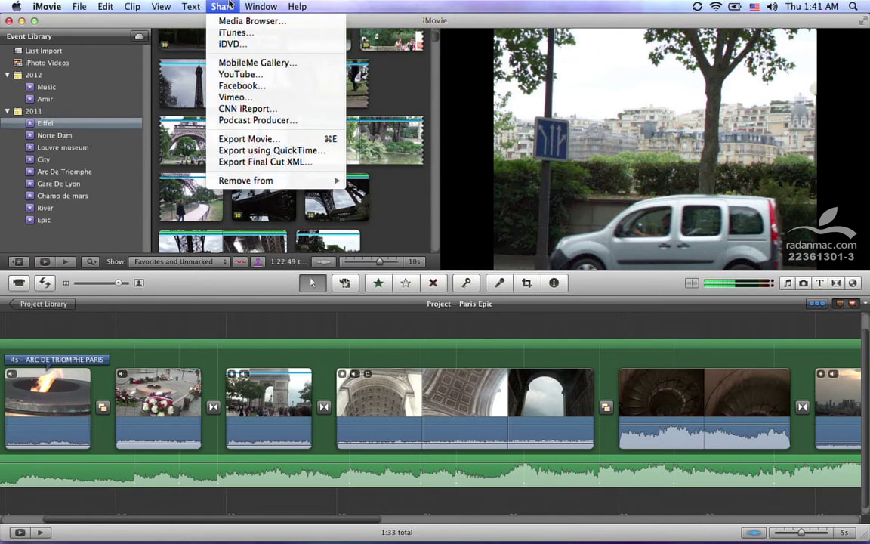
left_click(244, 44)
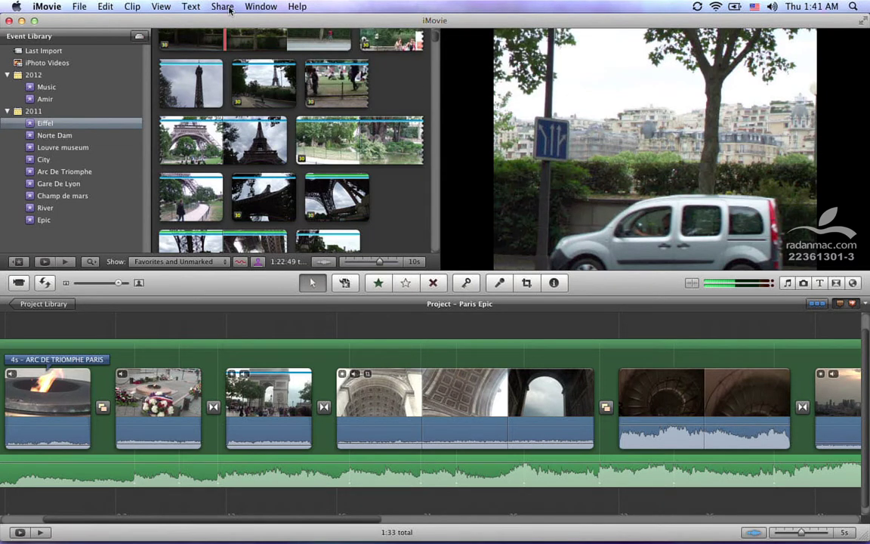
- Review the sharing destinations and the Export Movie size options, and cancel the export
left_click(229, 10)
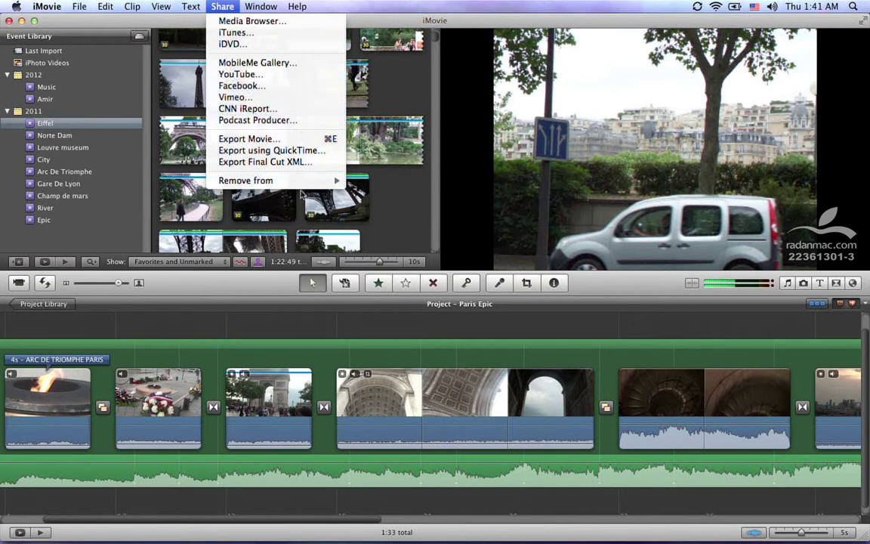
mouse_move(324, 181)
left_click(309, 142)
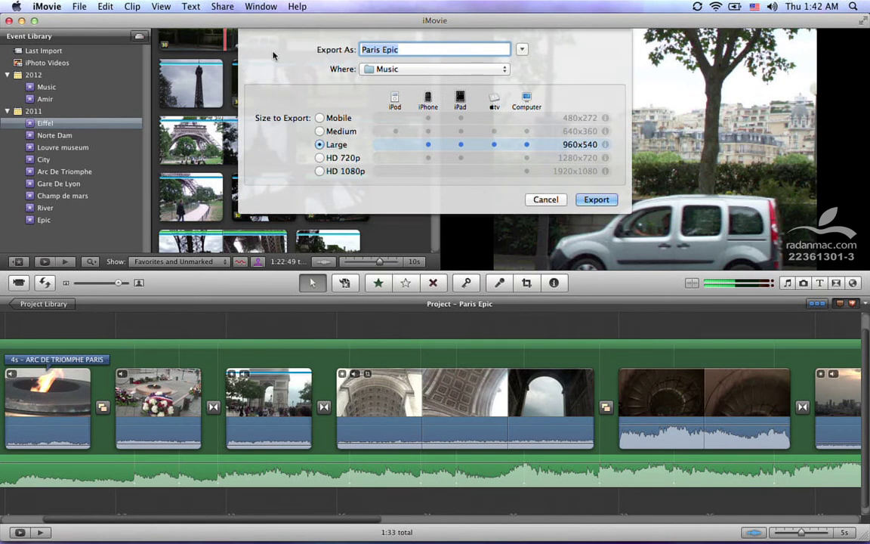
left_click(222, 7)
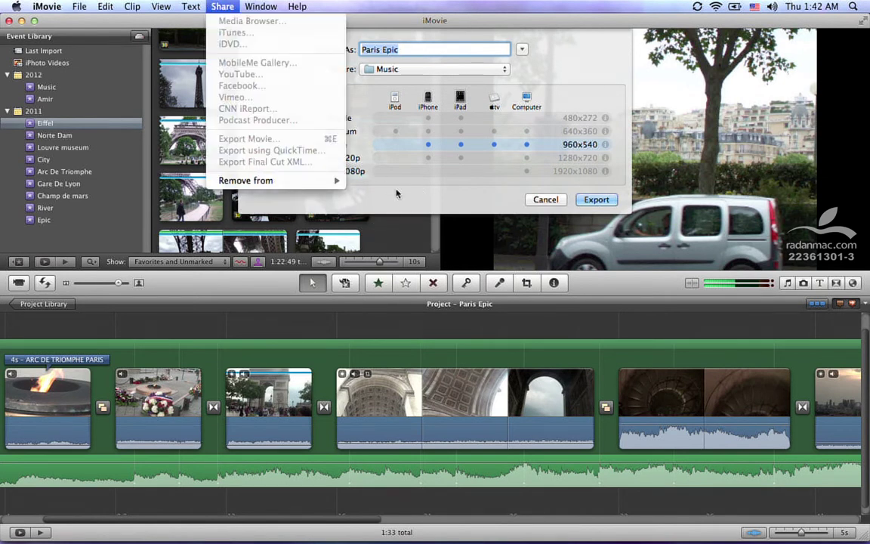
left_click(358, 172)
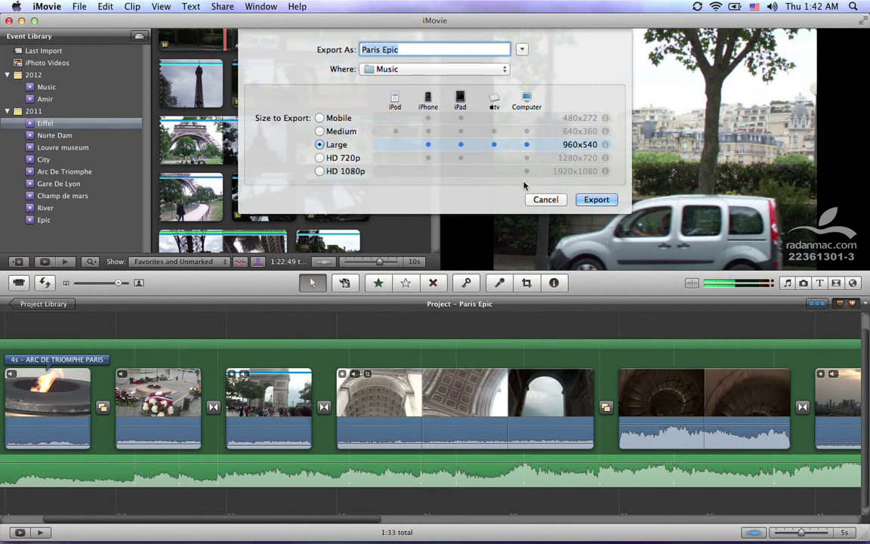
left_click(545, 200)
- Start an export using QuickTime with the format Movie to QuickTime Movie, and check its movie settings without changing them
left_click(222, 6)
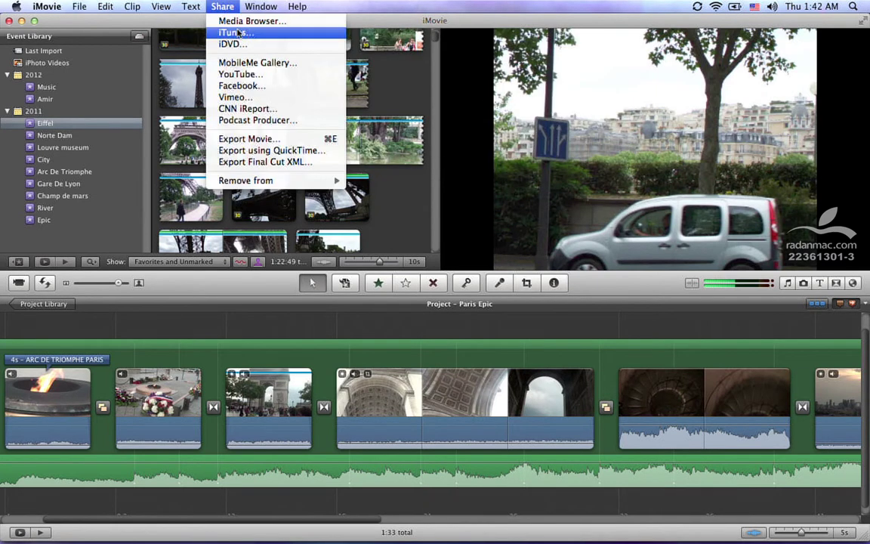
left_click(323, 153)
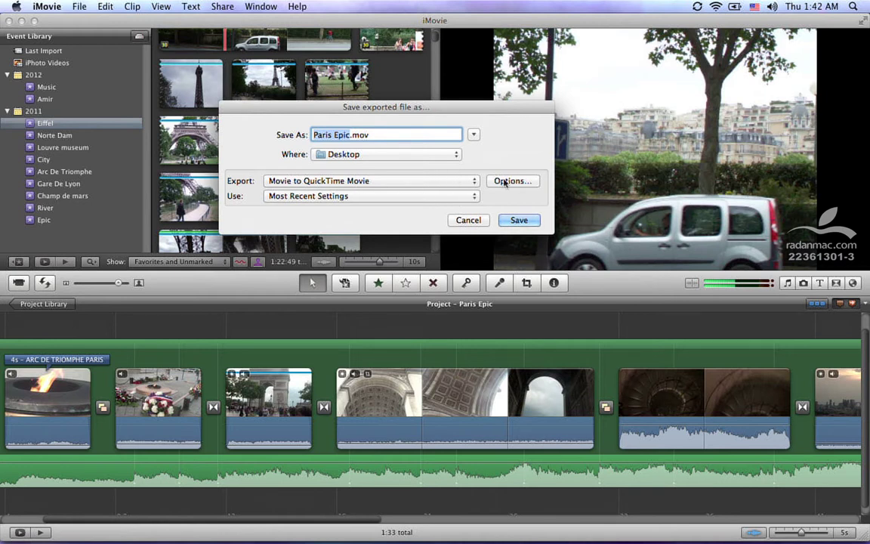
left_click(465, 183)
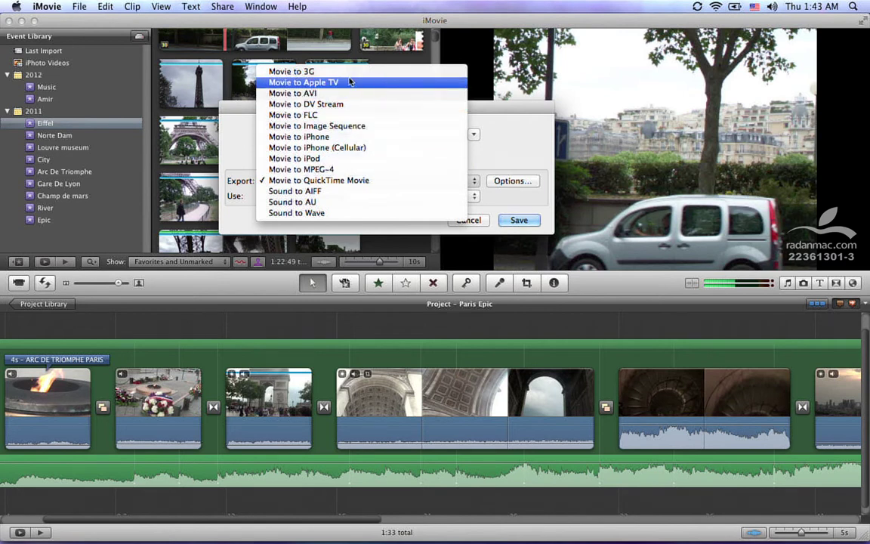
left_click(349, 182)
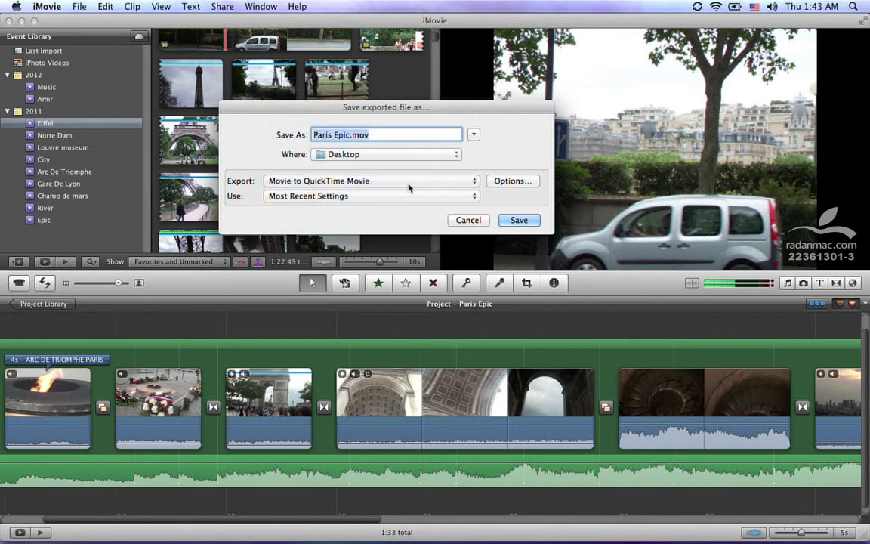
left_click(502, 181)
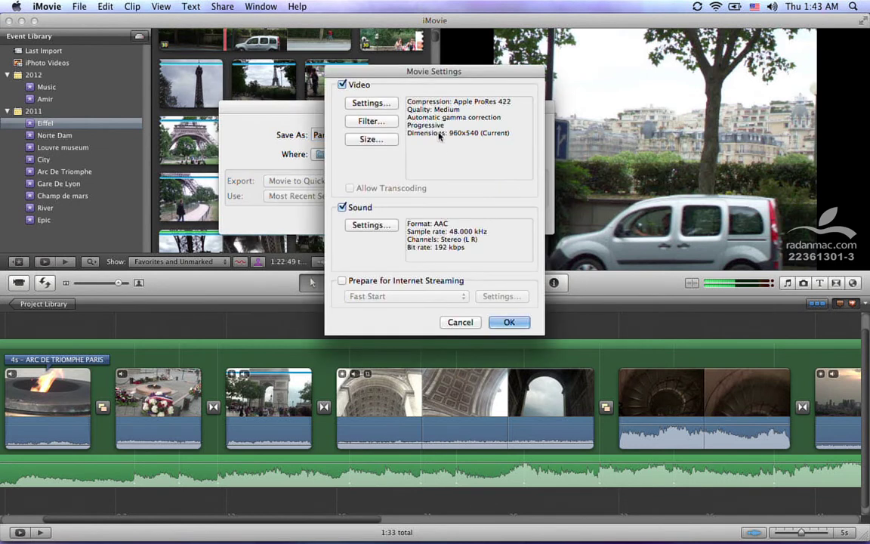
left_click(458, 320)
- Apply the LAN/Intranet preset to the QuickTime export and open its movie settings
left_click(378, 196)
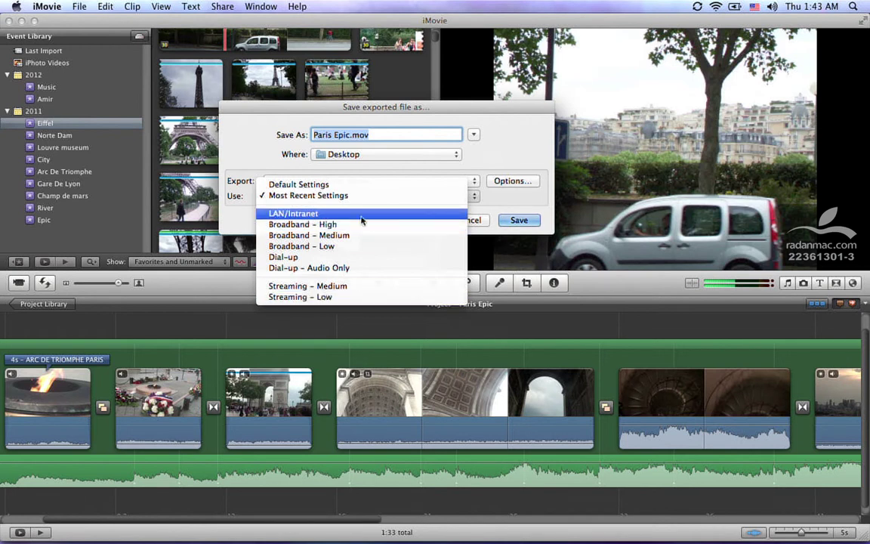
left_click(361, 220)
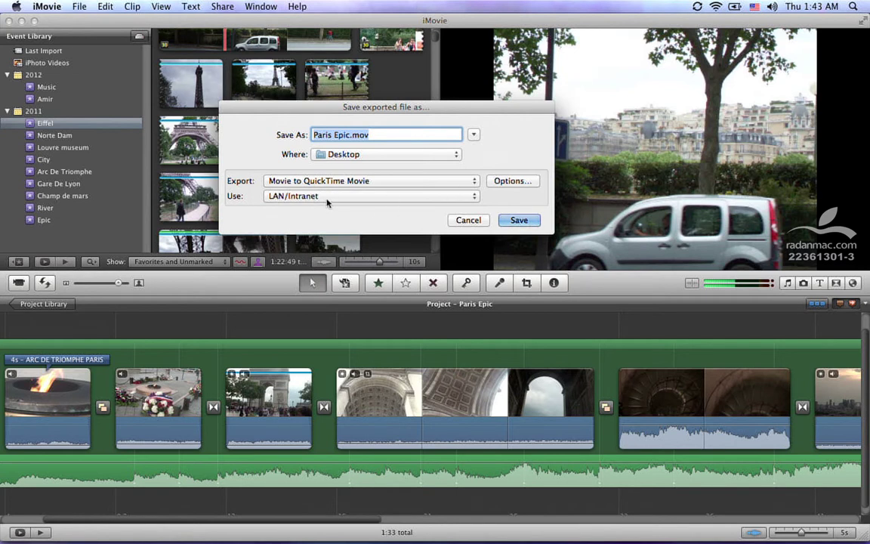
left_click(504, 182)
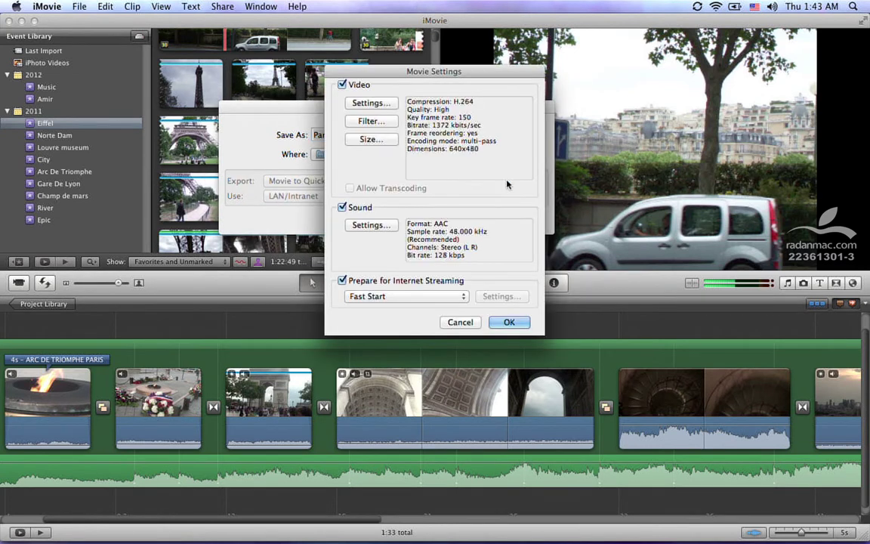
left_click_drag(413, 76, 377, 61)
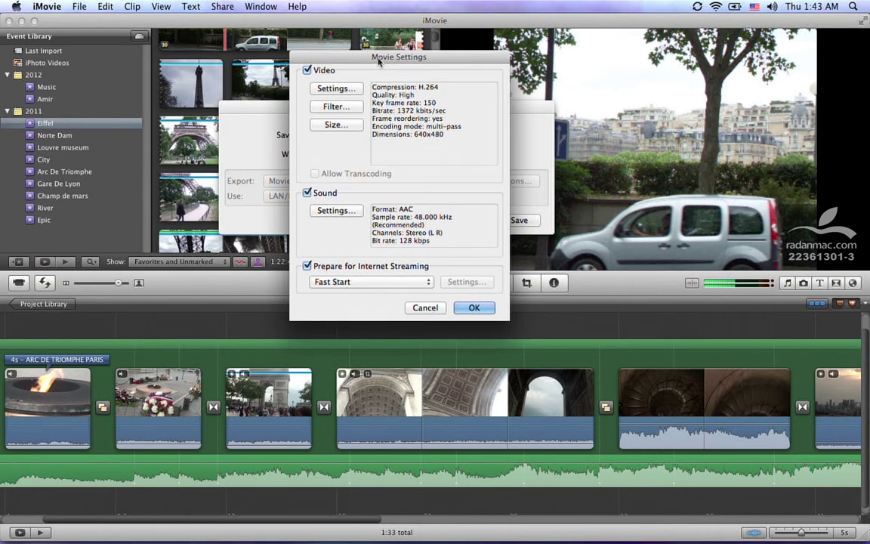
- Open the video compression settings and look through the available compression types
left_click(357, 89)
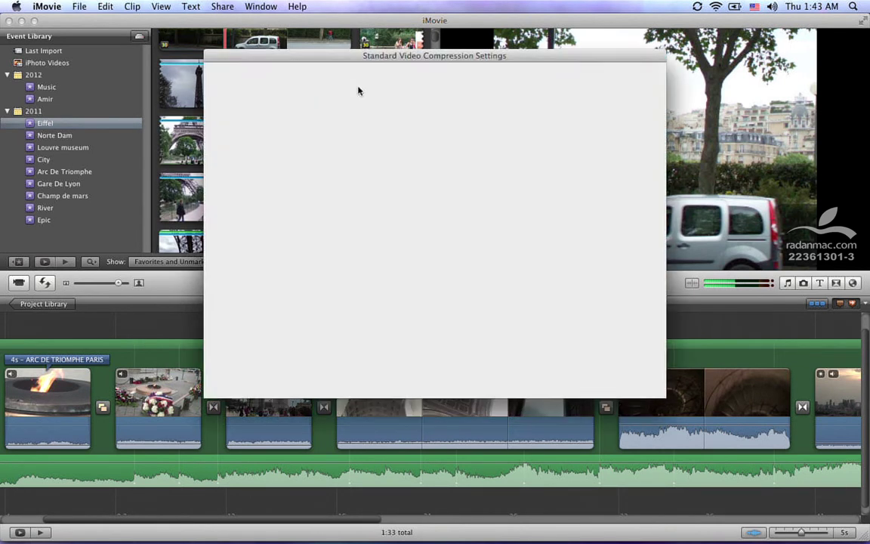
left_click(441, 77)
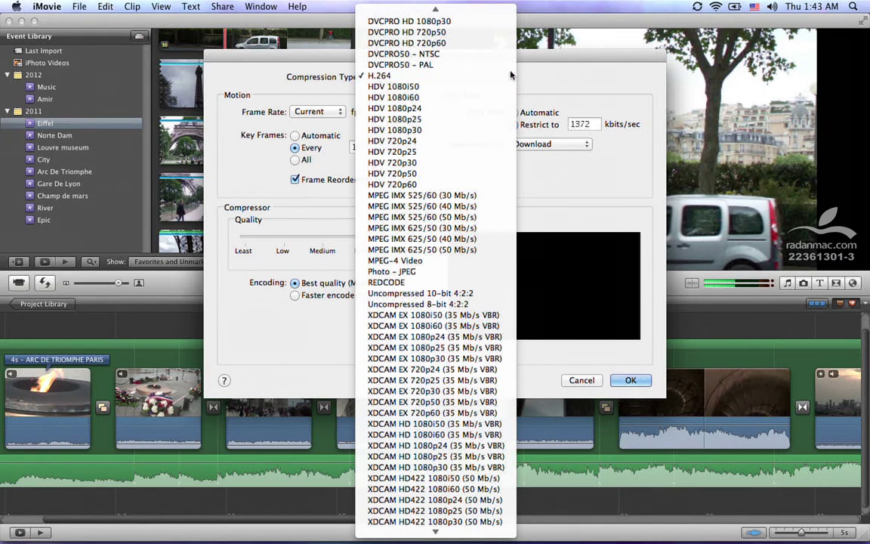
left_click(536, 74)
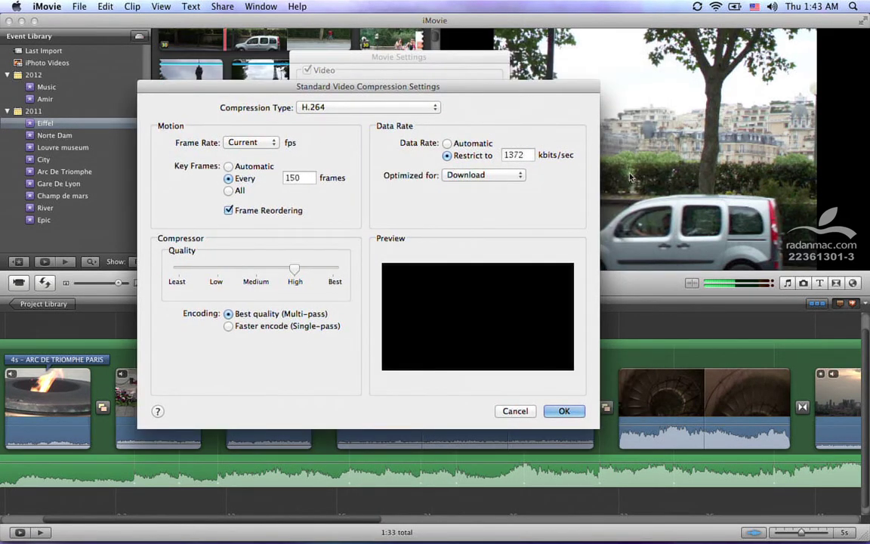
- Try restricting the data rate to 2544 kbits/sec, review the optimization choices, and cancel the compression settings
left_click(515, 155)
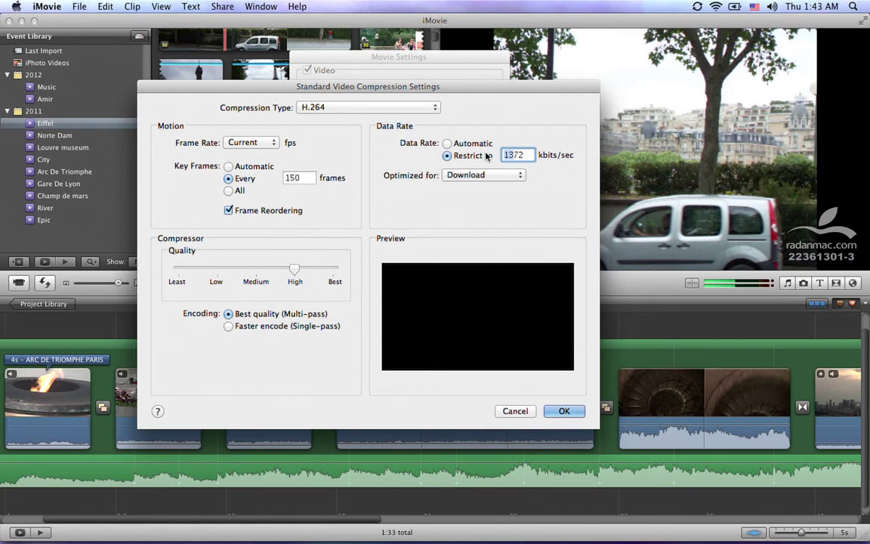
type("2")
key("BackSpace")
type("44")
left_click(477, 174)
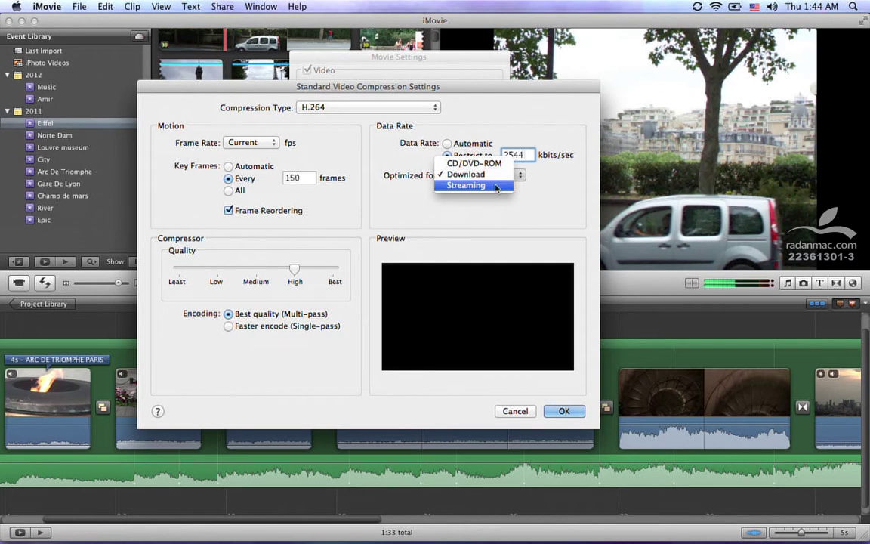
left_click(468, 178)
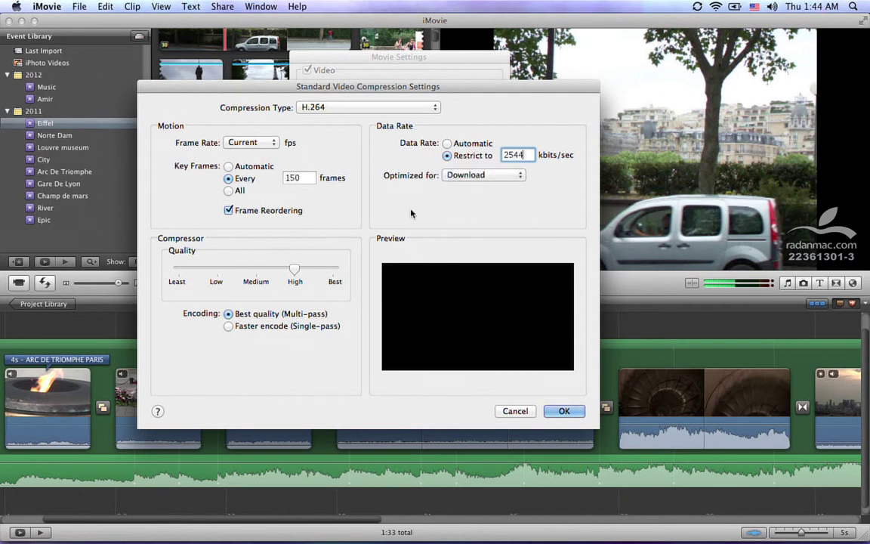
left_click(468, 175)
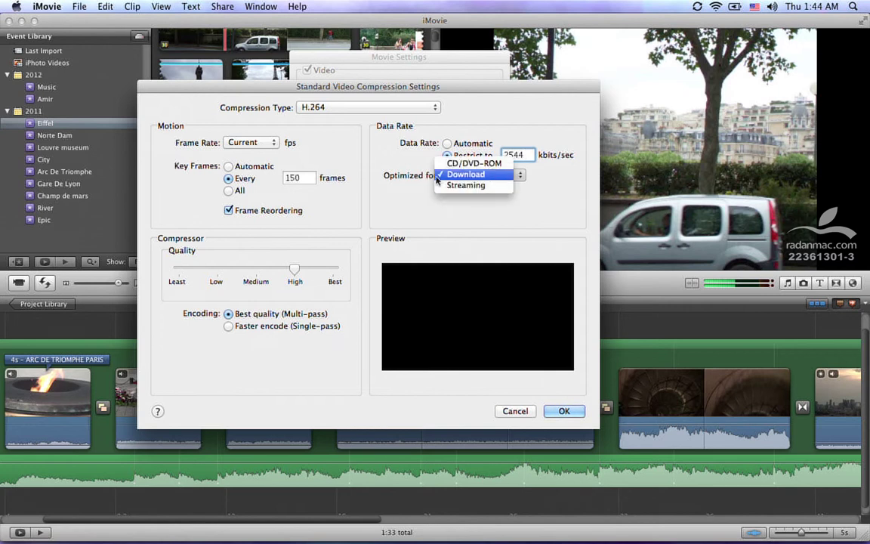
left_click(367, 168)
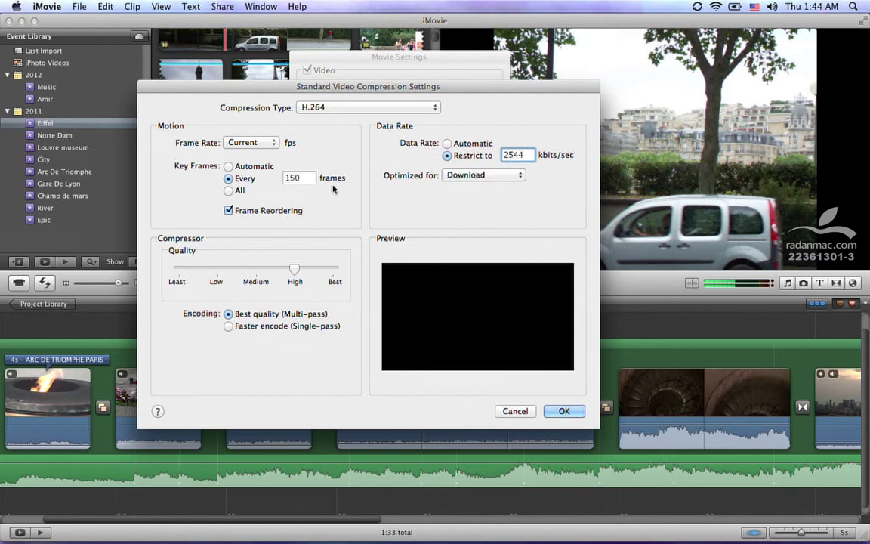
left_click(280, 177)
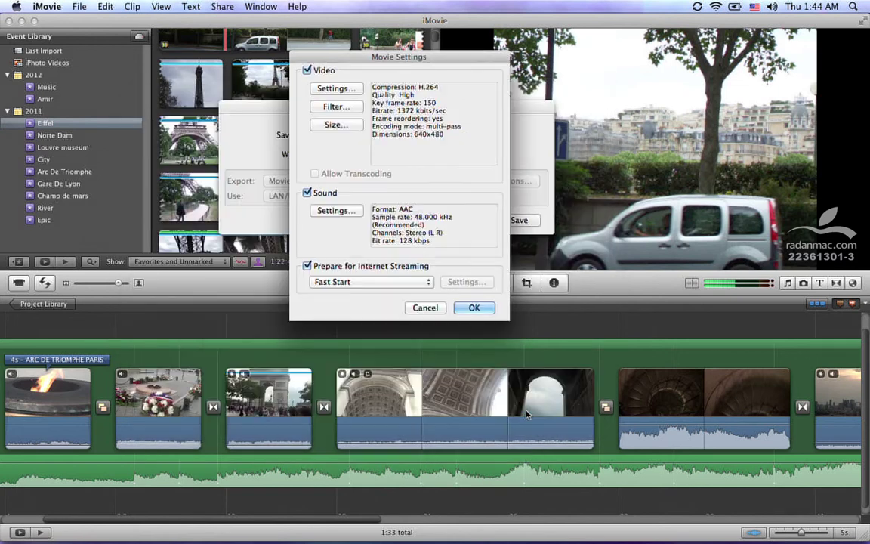
left_click(515, 410)
- Turn off Prepare for Internet Streaming in the movie settings
left_click(339, 265)
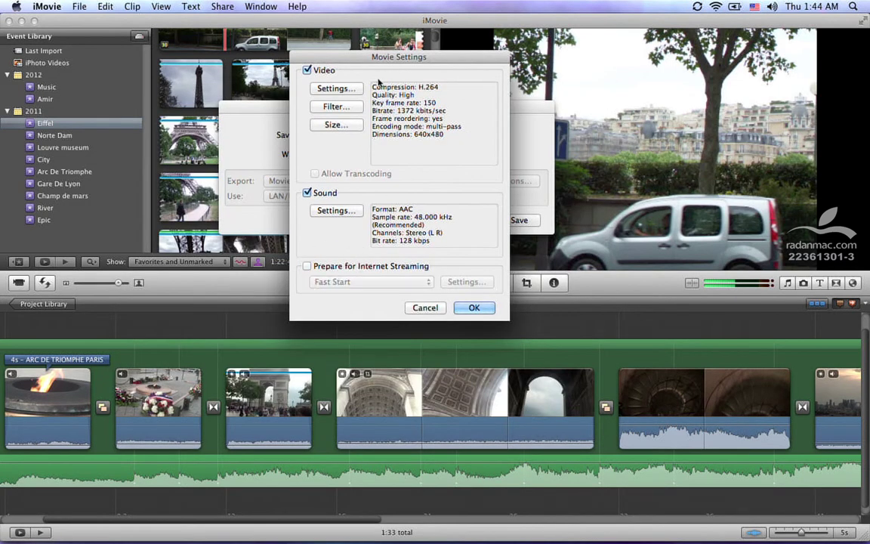
left_click_drag(392, 57, 230, 101)
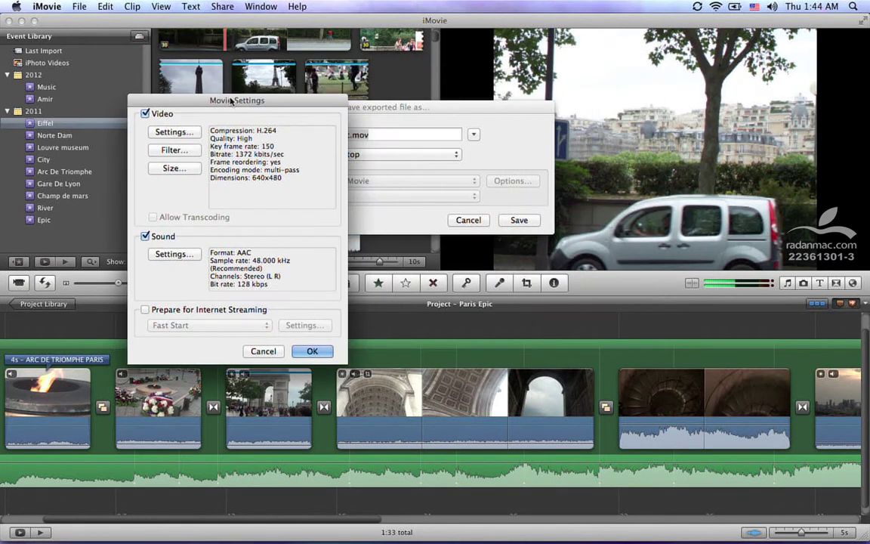
- Set the export sound to Linear PCM with Little Endian turned off and Best render quality
left_click(175, 254)
left_click(300, 135)
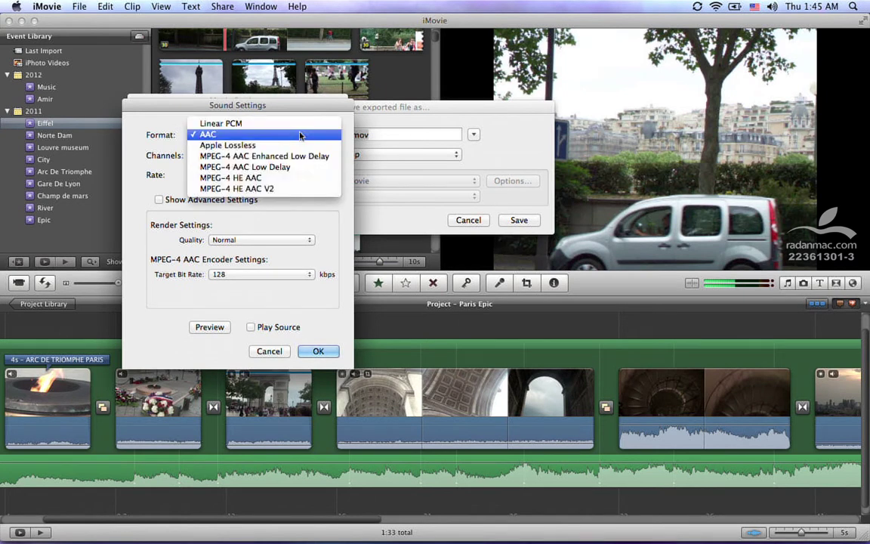
left_click(299, 121)
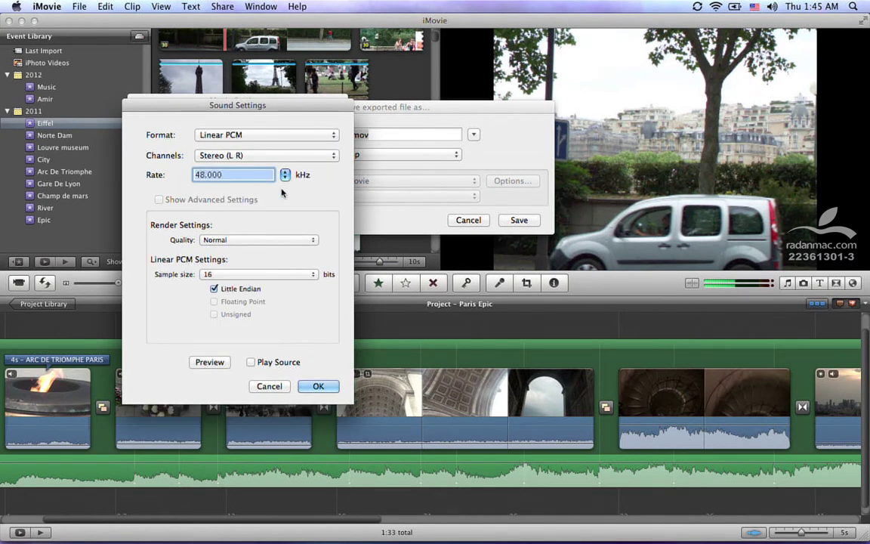
left_click(235, 290)
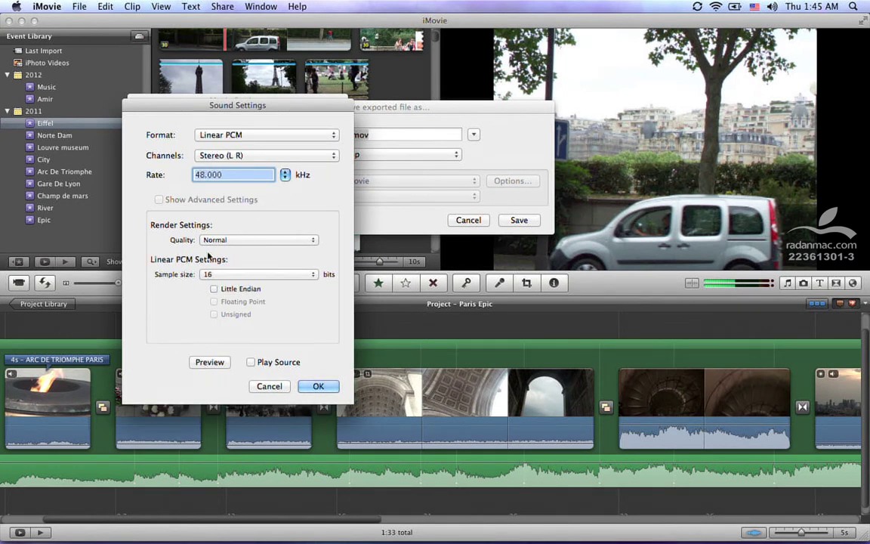
left_click(252, 240)
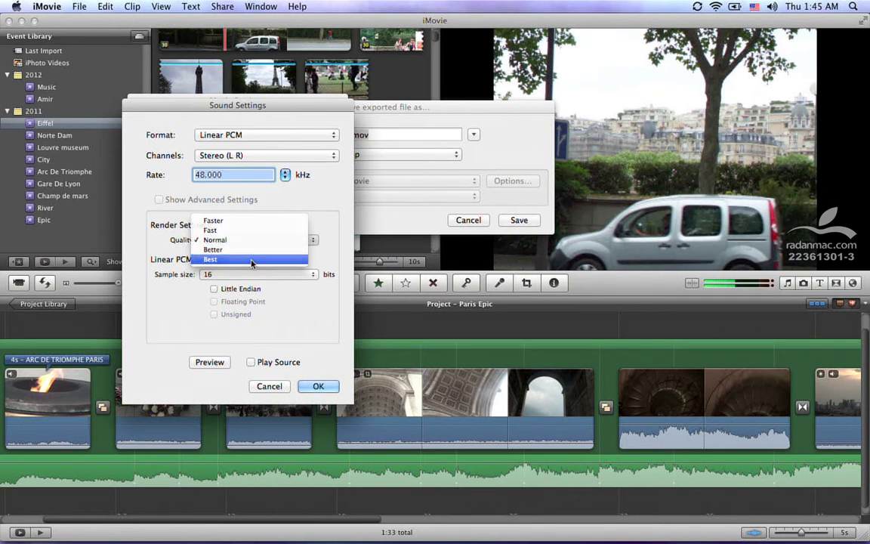
left_click(253, 260)
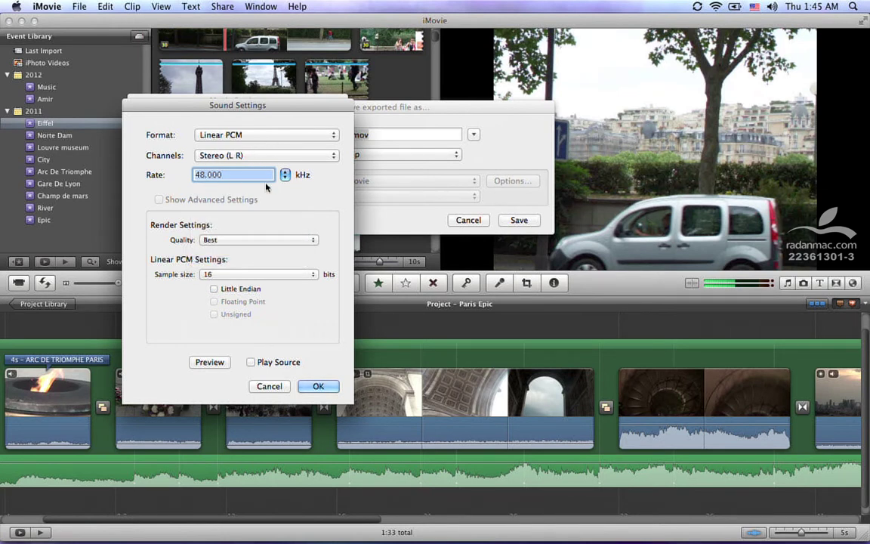
left_click(314, 385)
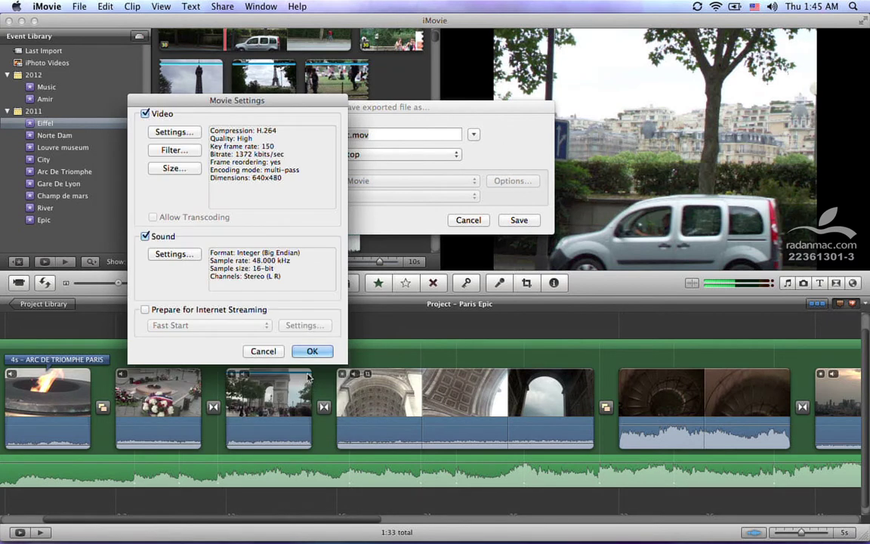
- Set the export video dimensions to 1920 x 1080 HD after trying the Current size
left_click(174, 167)
left_click(384, 120)
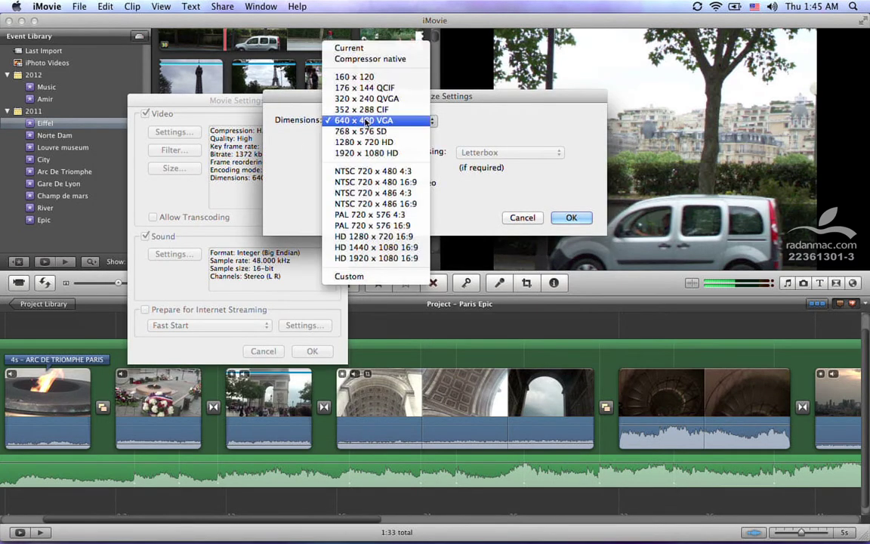
left_click(378, 41)
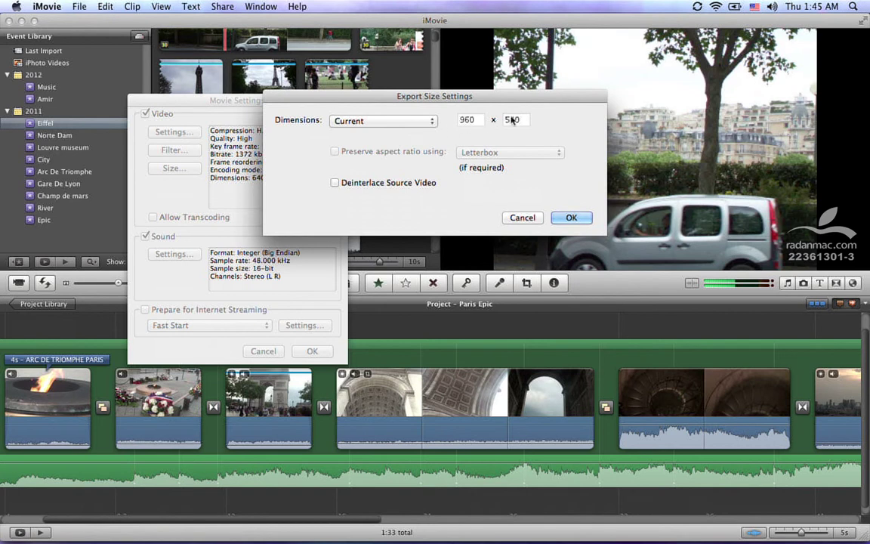
left_click(425, 121)
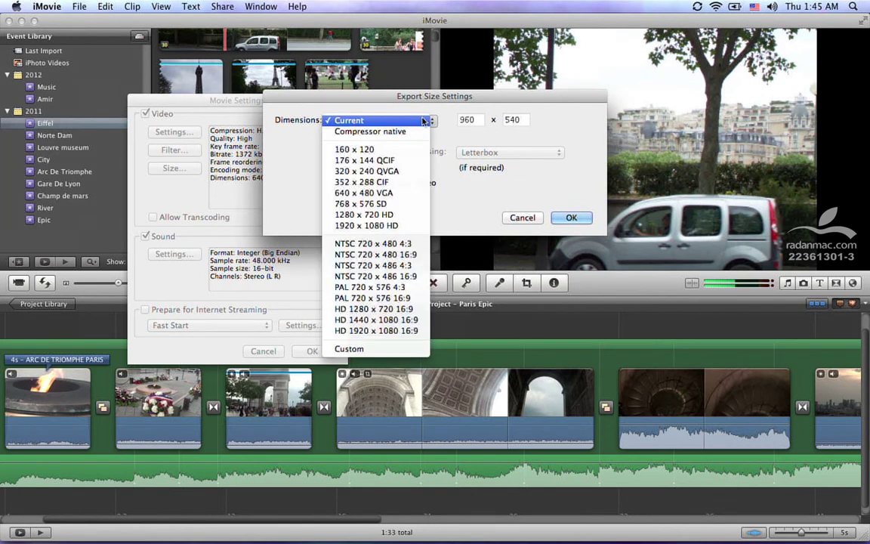
left_click(403, 226)
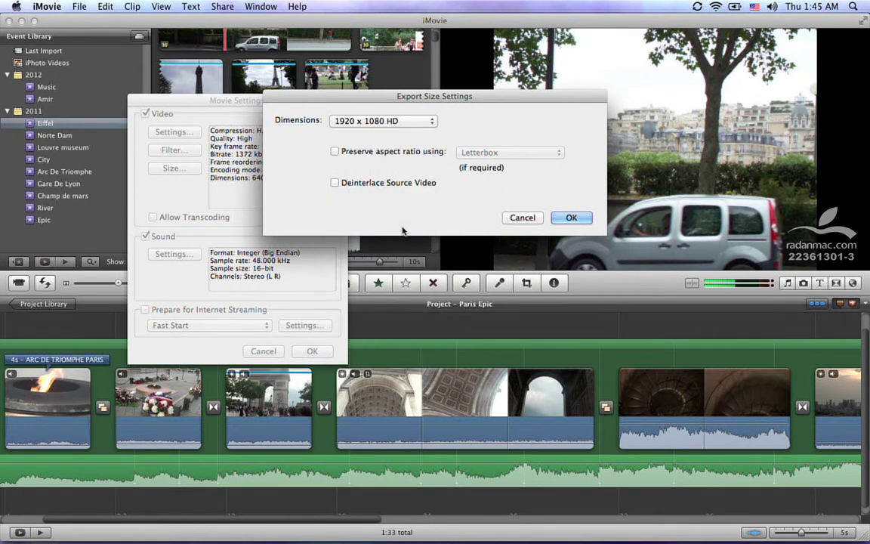
left_click(380, 123)
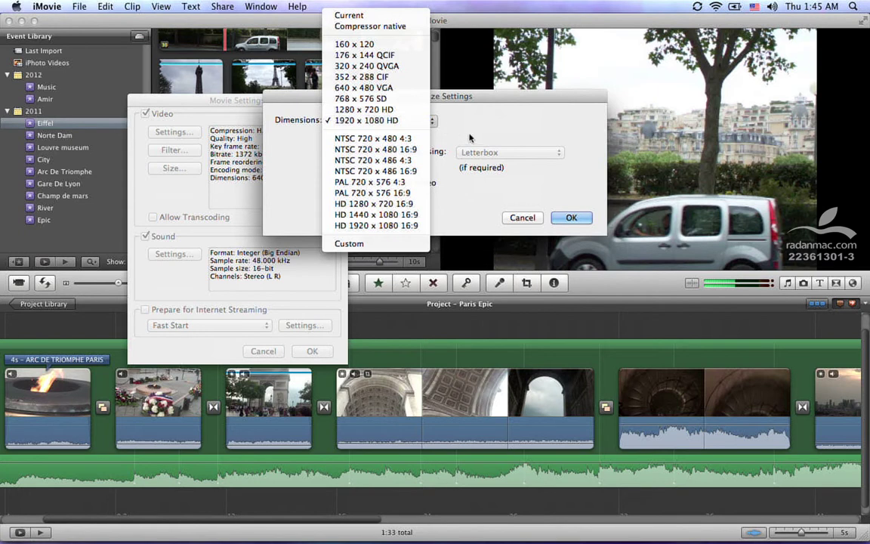
left_click(457, 198)
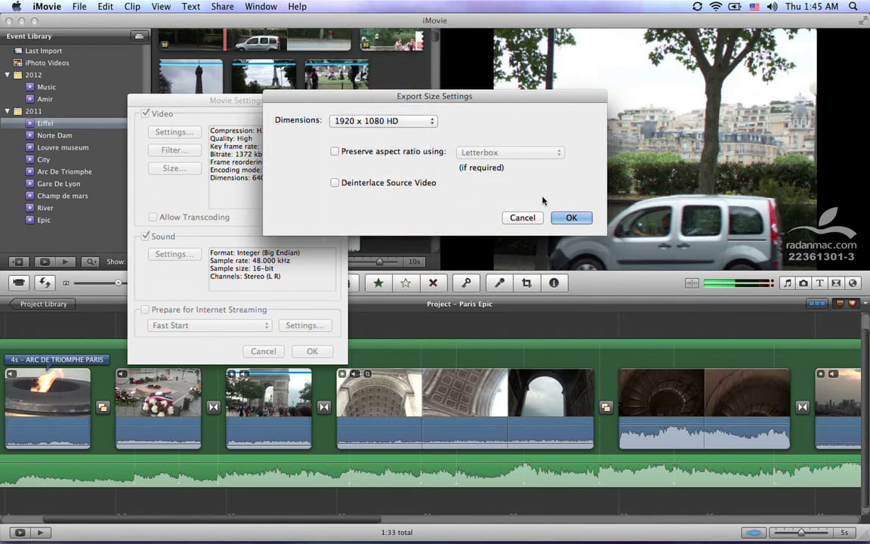
left_click(571, 217)
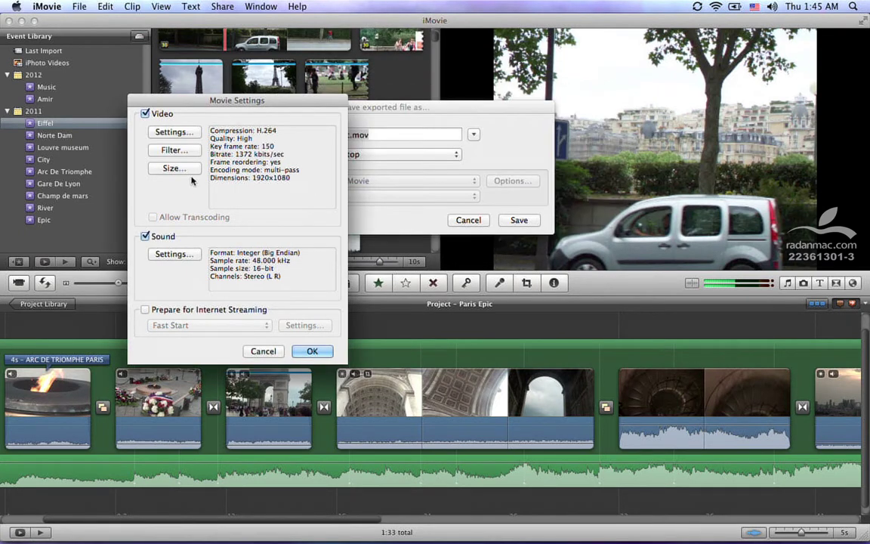
- Set the video compression type to Apple ProRes 422 and look through the other available codecs
left_click(190, 133)
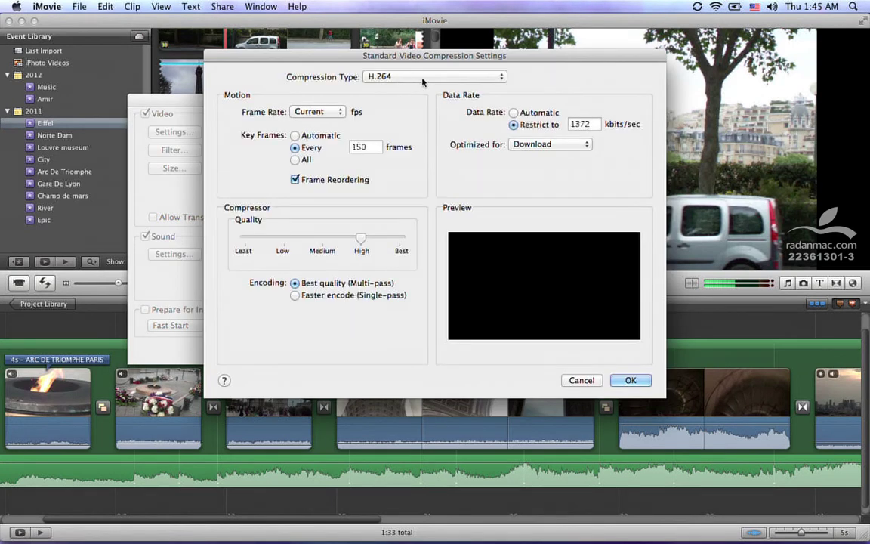
left_click(381, 76)
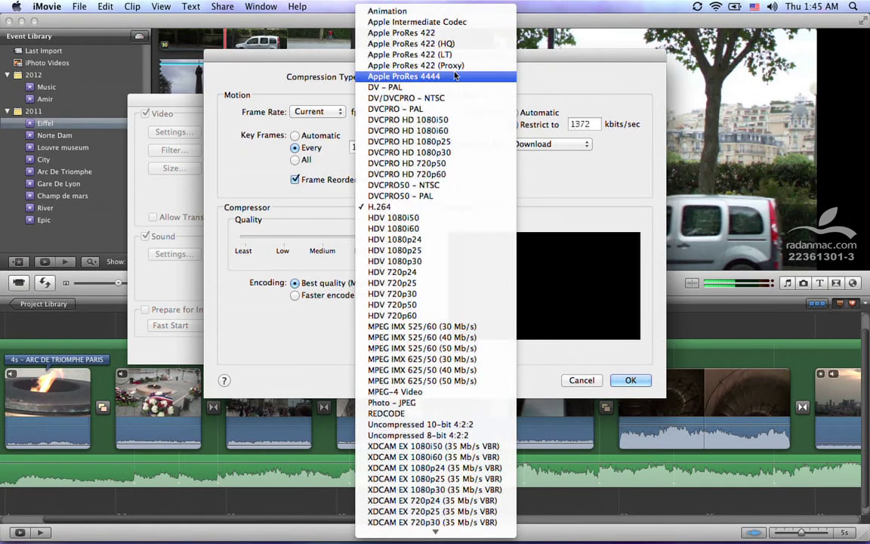
left_click(466, 34)
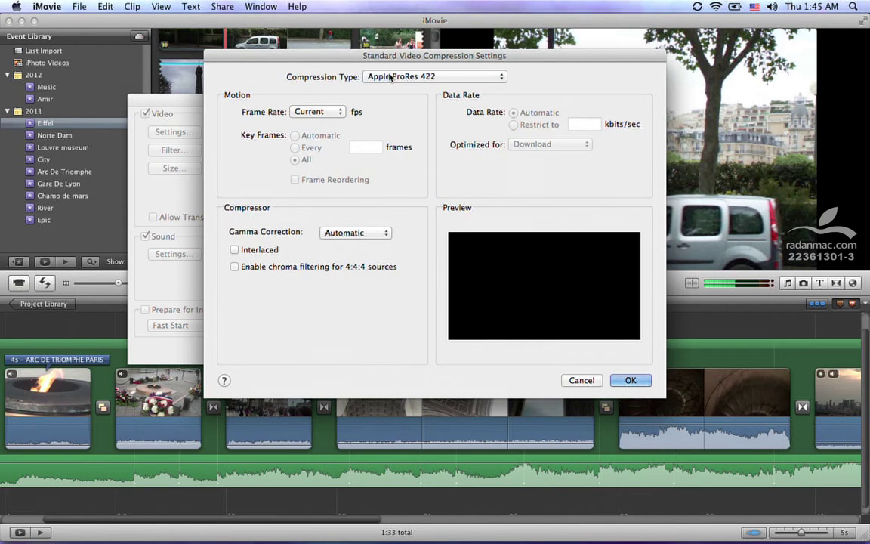
left_click(436, 77)
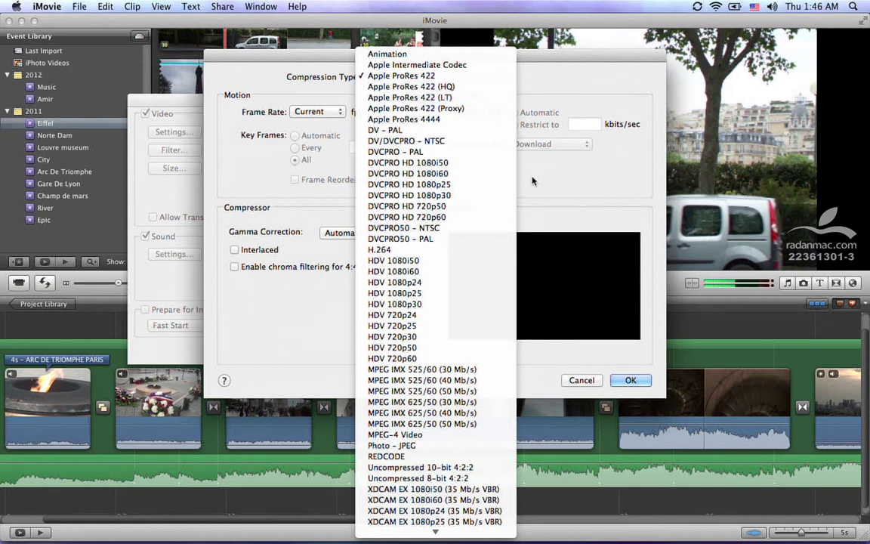
scroll(459, 256, "down", 5)
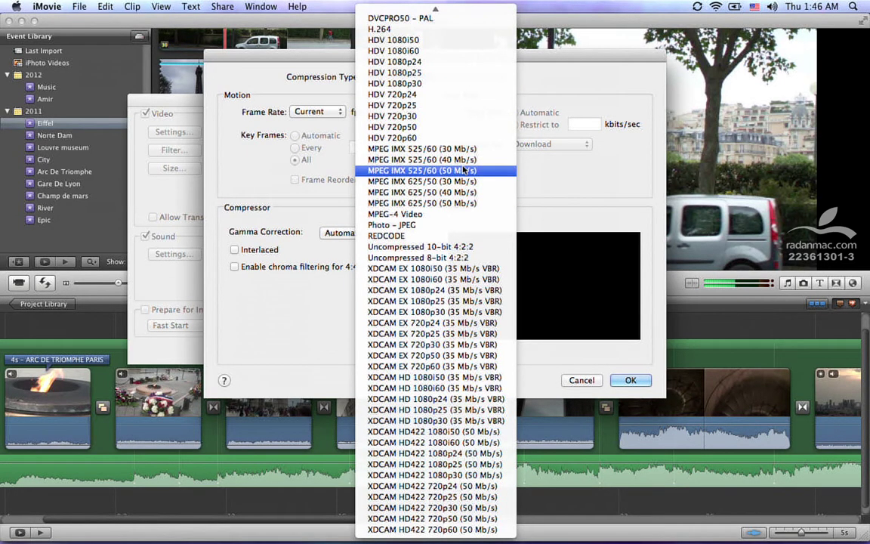
scroll(463, 170, "up", 4)
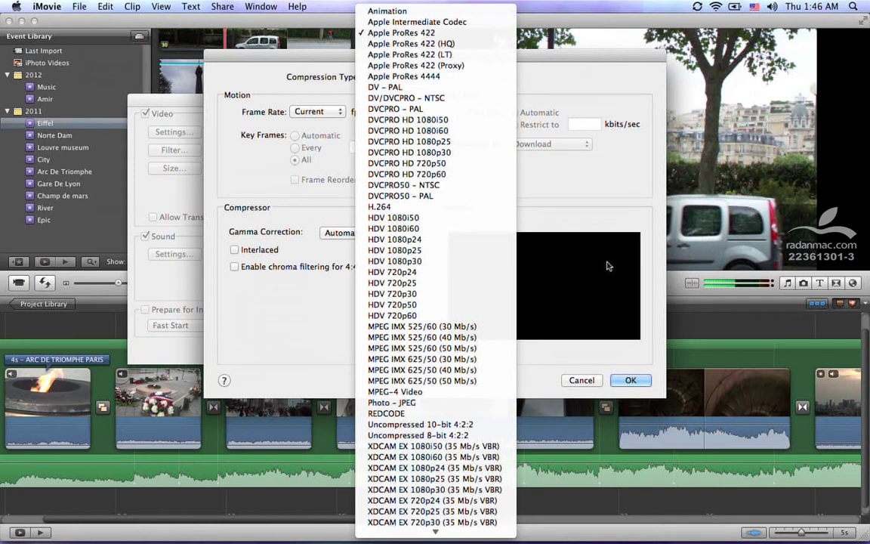